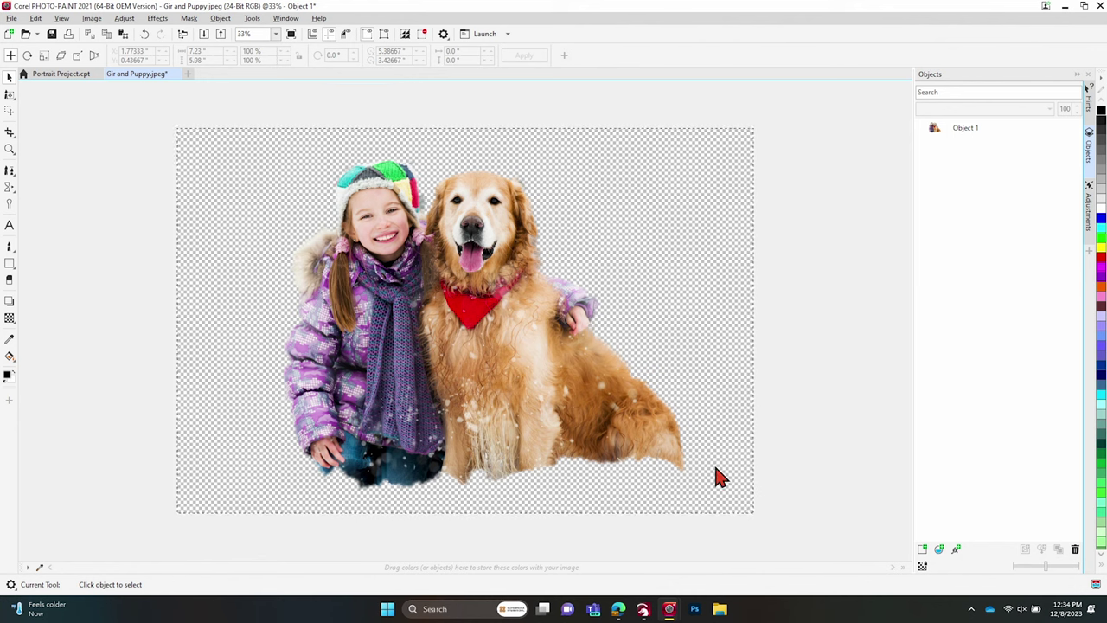
Paste the girl-and-dog cutout into the Portrait Project document and enlarge it to about 8.67 by 7.12 inches.
{"action": "left_click", "coordinate": [69, 69]}
{"action": "key", "text": "ctrl+v"}
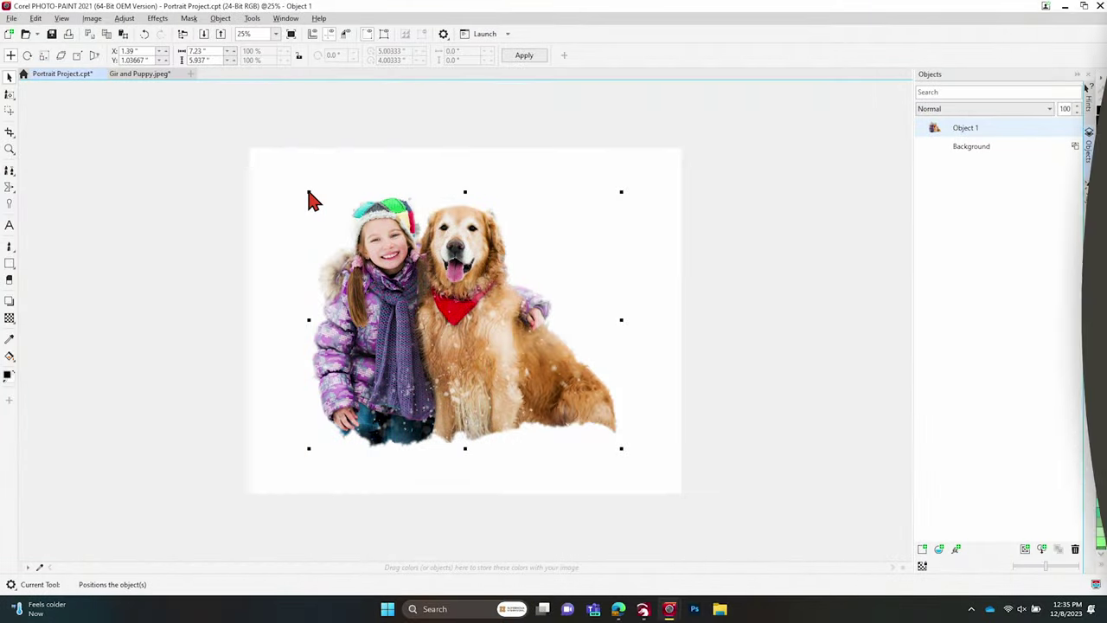
{"action": "left_click", "coordinate": [313, 201]}
{"action": "left_click", "coordinate": [465, 383]}
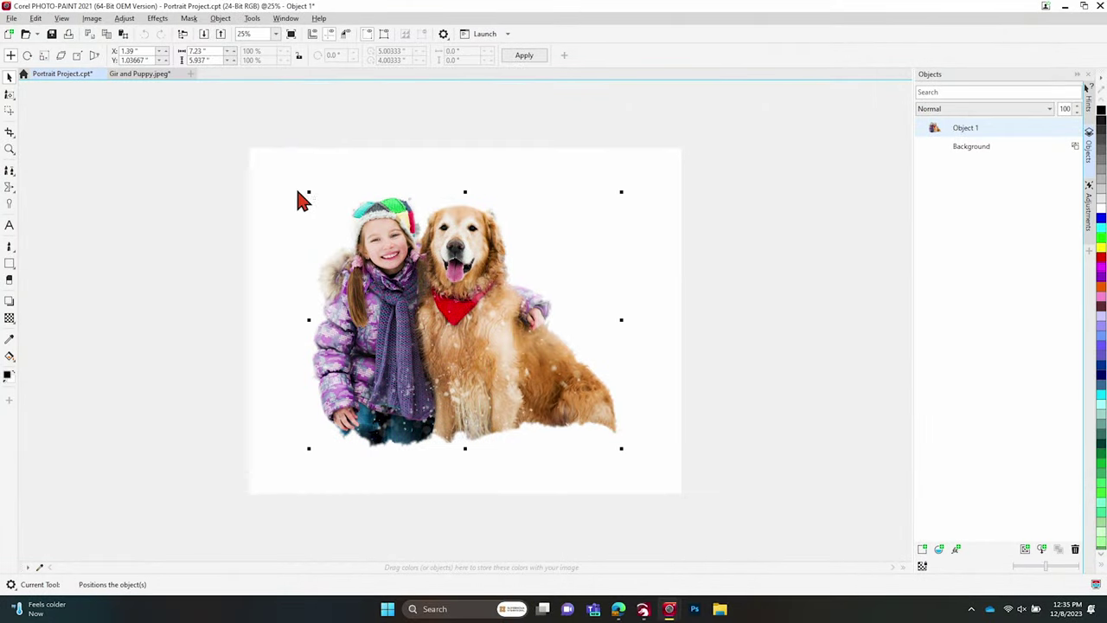
{"action": "left_click_drag", "start_coordinate": [311, 192], "coordinate": [278, 167]}
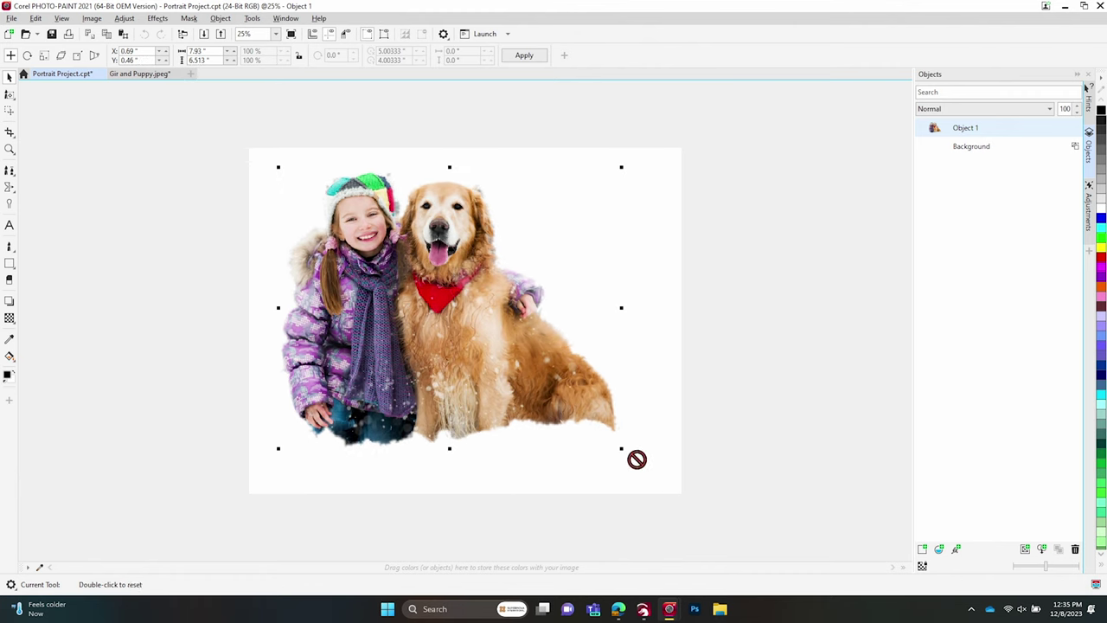
{"action": "left_click_drag", "start_coordinate": [622, 450], "coordinate": [655, 472]}
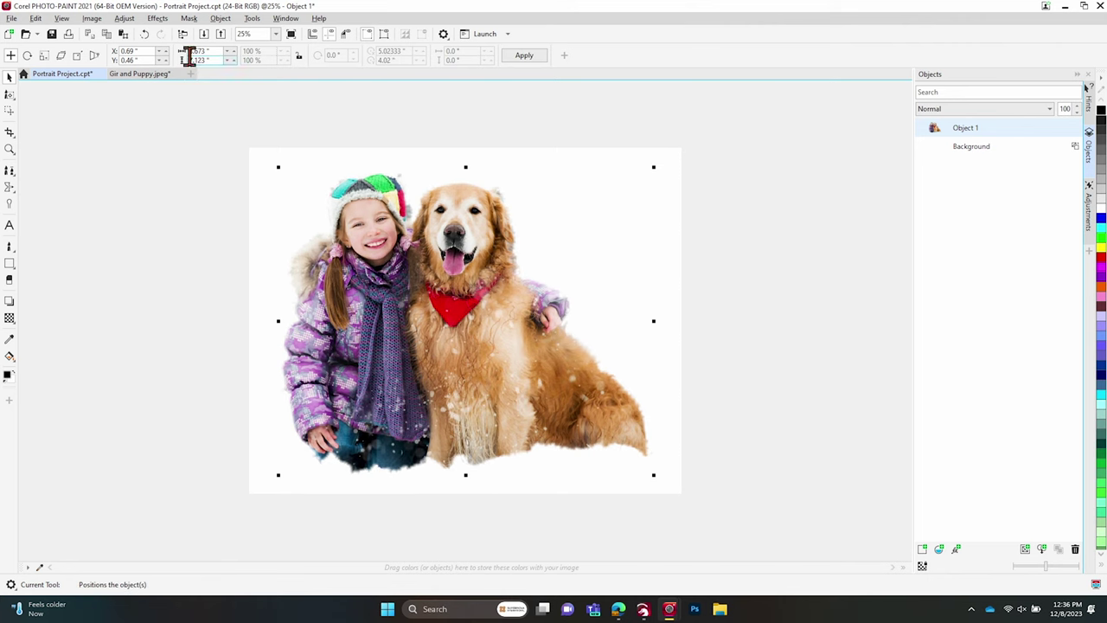
Desaturate the pasted girl-and-dog object.
{"action": "left_click", "coordinate": [122, 21]}
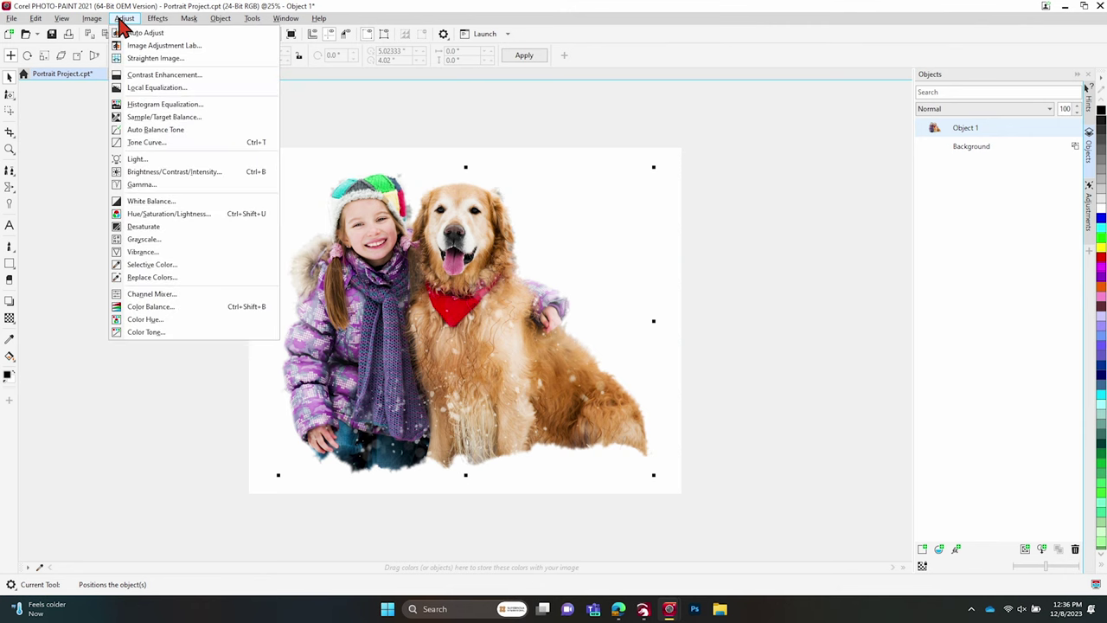
{"action": "left_click", "coordinate": [144, 226]}
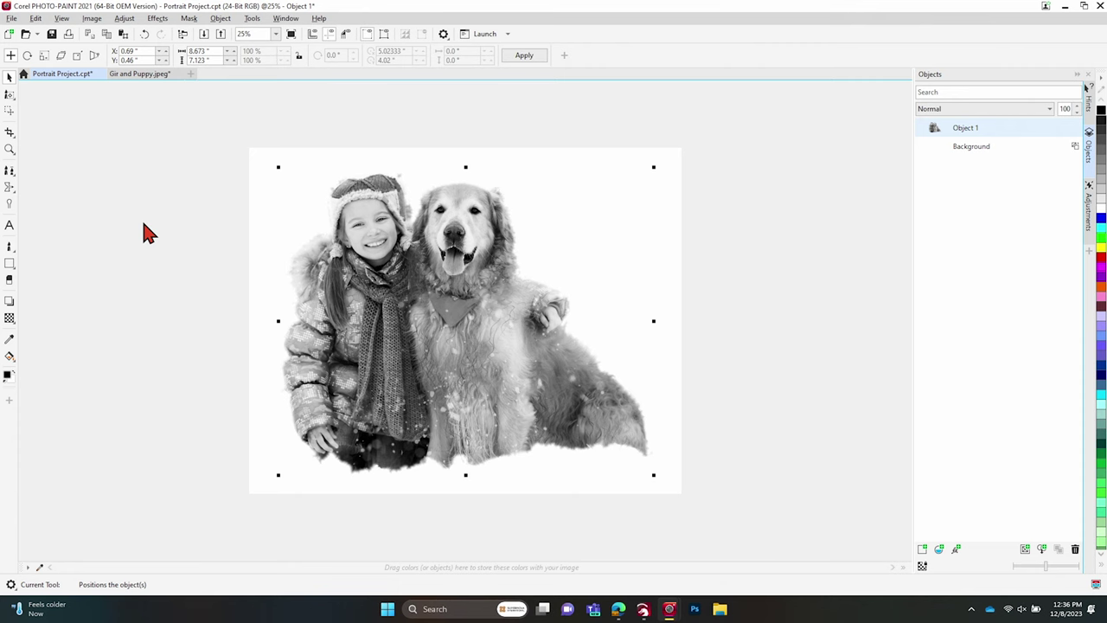
Open the Unsharp Mask effect for the desaturated girl-and-dog object.
{"action": "scroll", "coordinate": [144, 232], "scroll_direction": "up", "scroll_amount": 2}
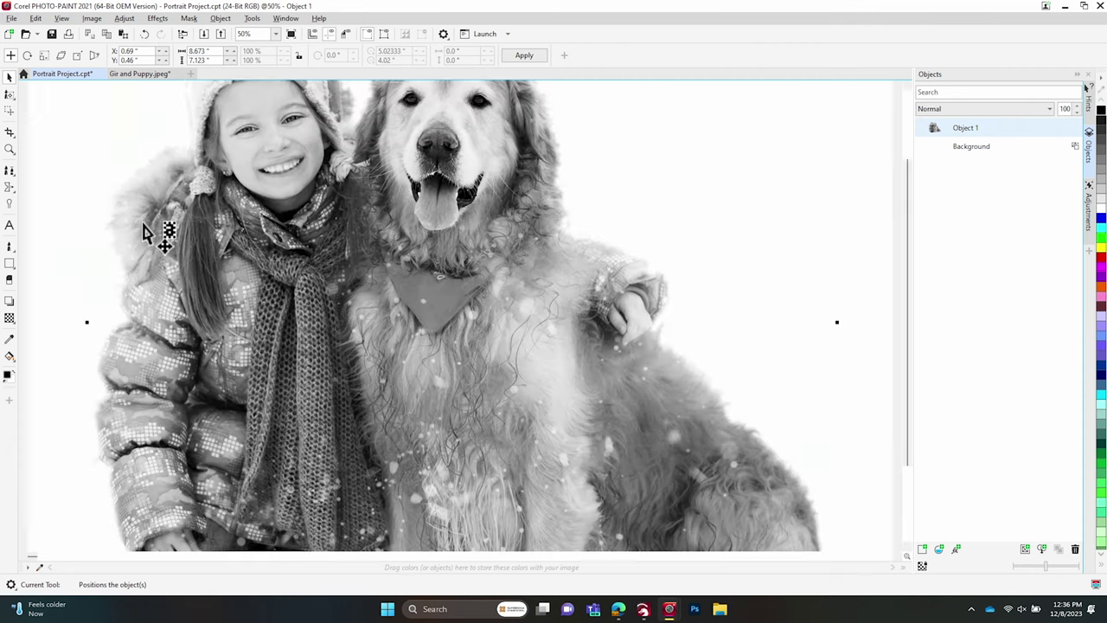
{"action": "scroll", "coordinate": [145, 232], "scroll_direction": "up", "scroll_amount": 2}
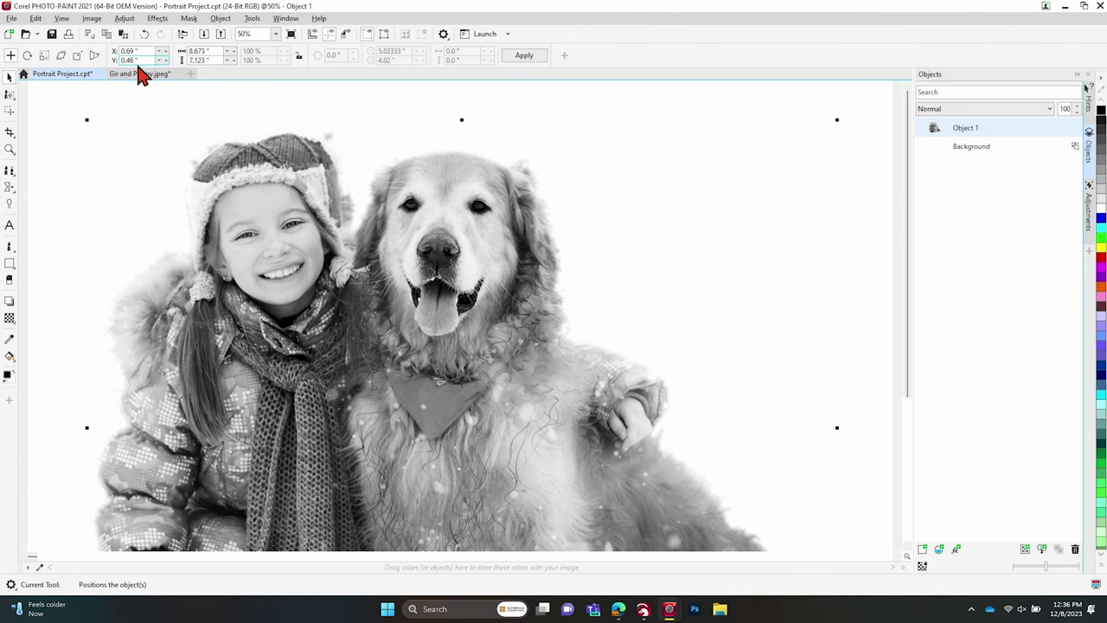
{"action": "left_click", "coordinate": [159, 21]}
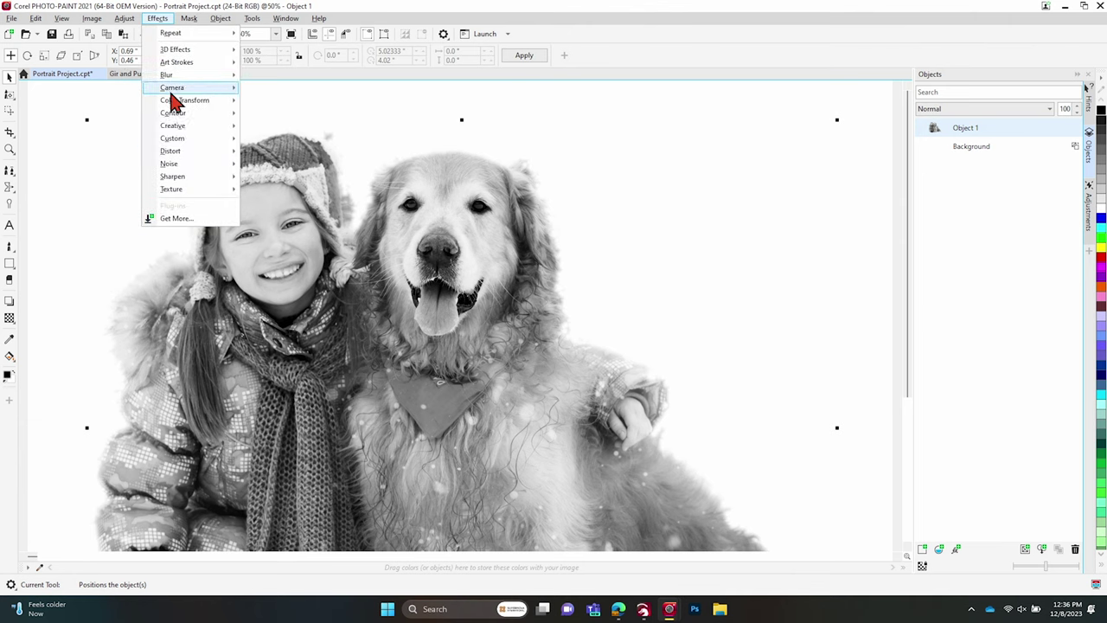
{"action": "mouse_move", "coordinate": [195, 176]}
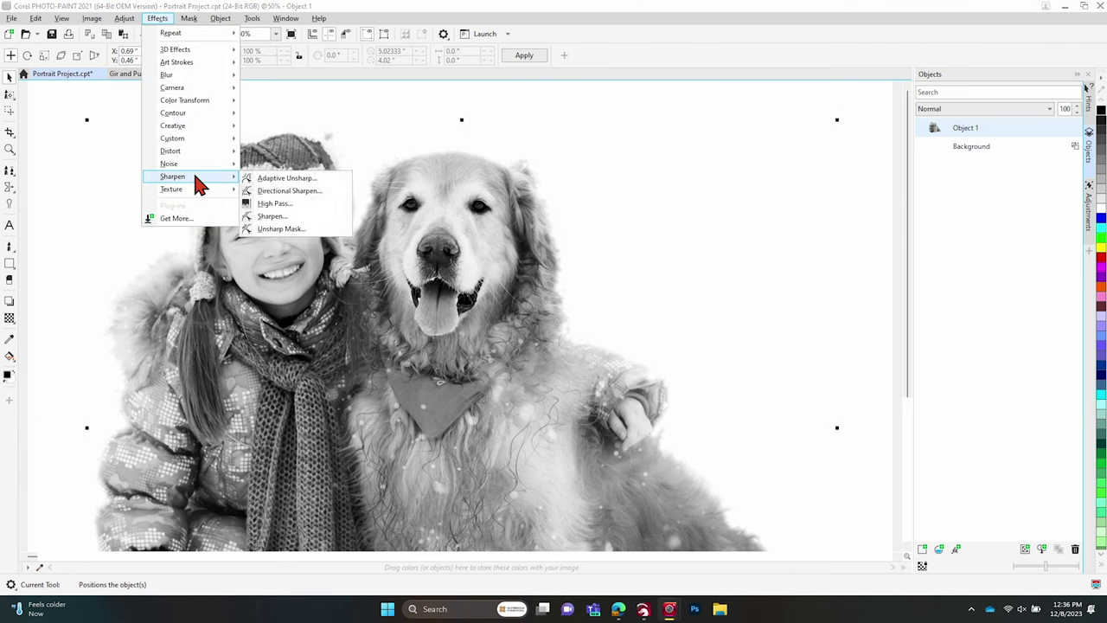
{"action": "left_click", "coordinate": [282, 229]}
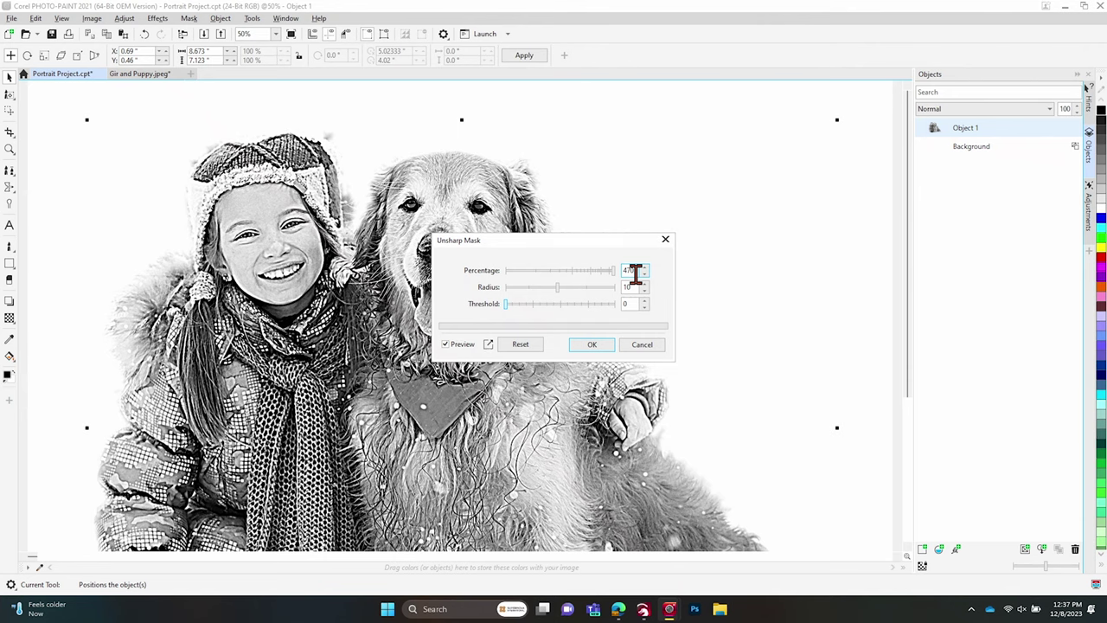
Try an Unsharp Mask threshold of 28 with the preview on, and return the threshold to 0.
{"action": "left_click", "coordinate": [446, 344]}
{"action": "left_click_drag", "start_coordinate": [501, 306], "coordinate": [519, 307]}
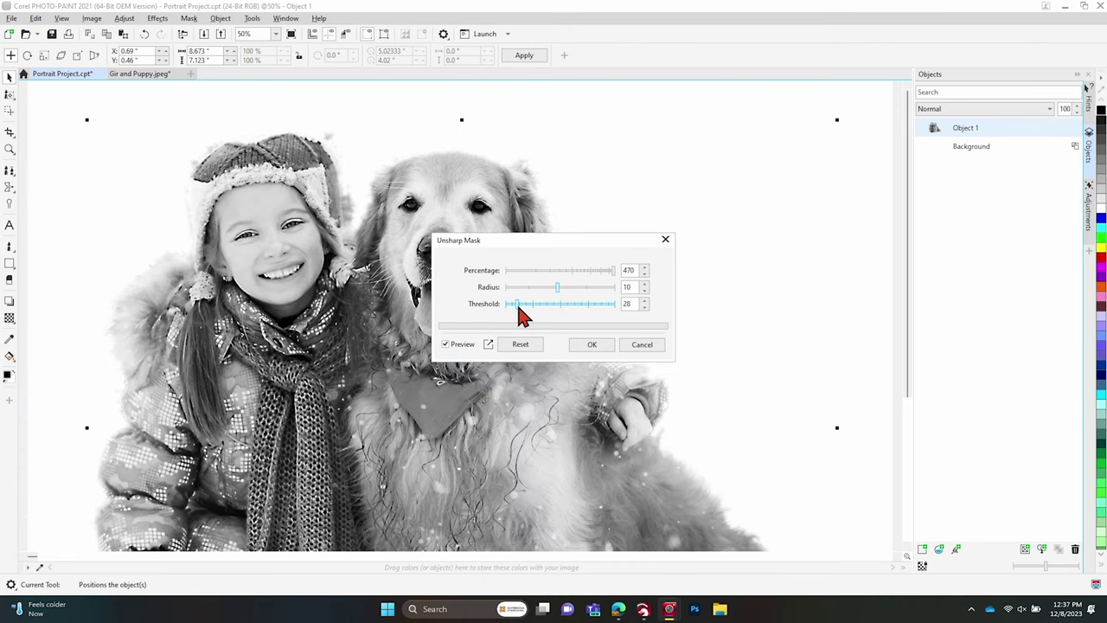
{"action": "left_click_drag", "start_coordinate": [509, 309], "coordinate": [490, 310]}
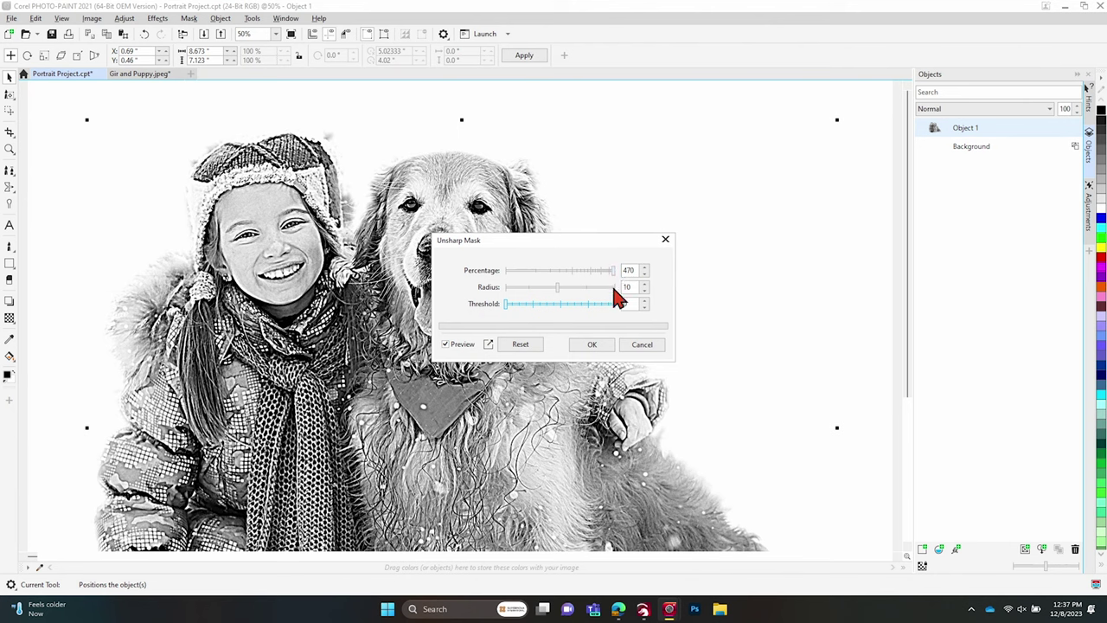
Try Unsharp Mask radius values of 2 and 16 to compare the sharpening in the preview.
{"action": "left_click", "coordinate": [515, 287]}
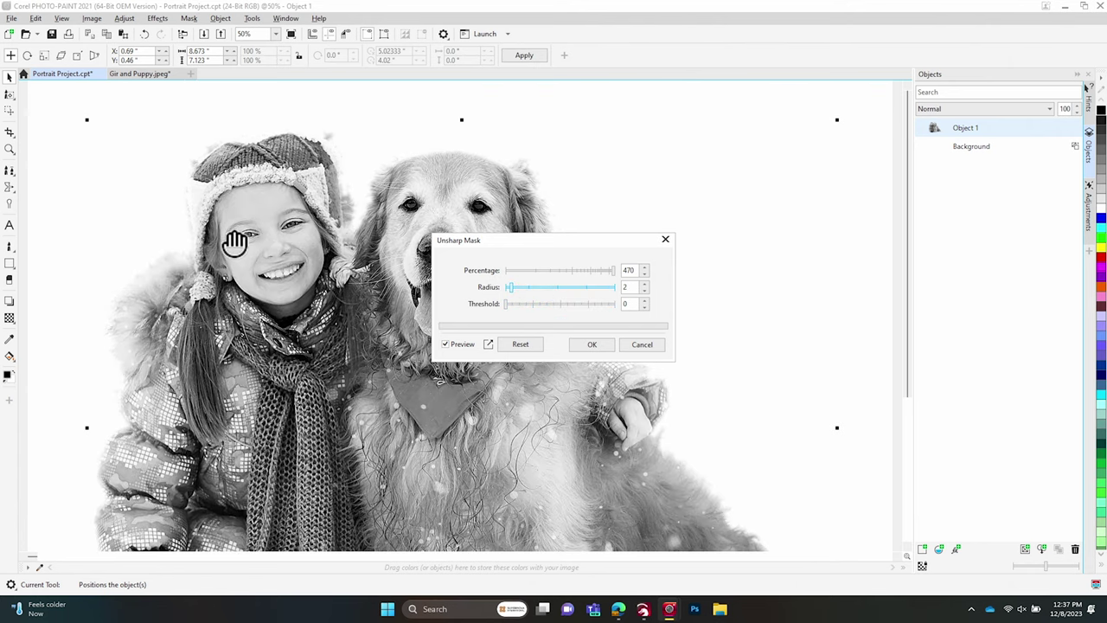
{"action": "left_click", "coordinate": [589, 286]}
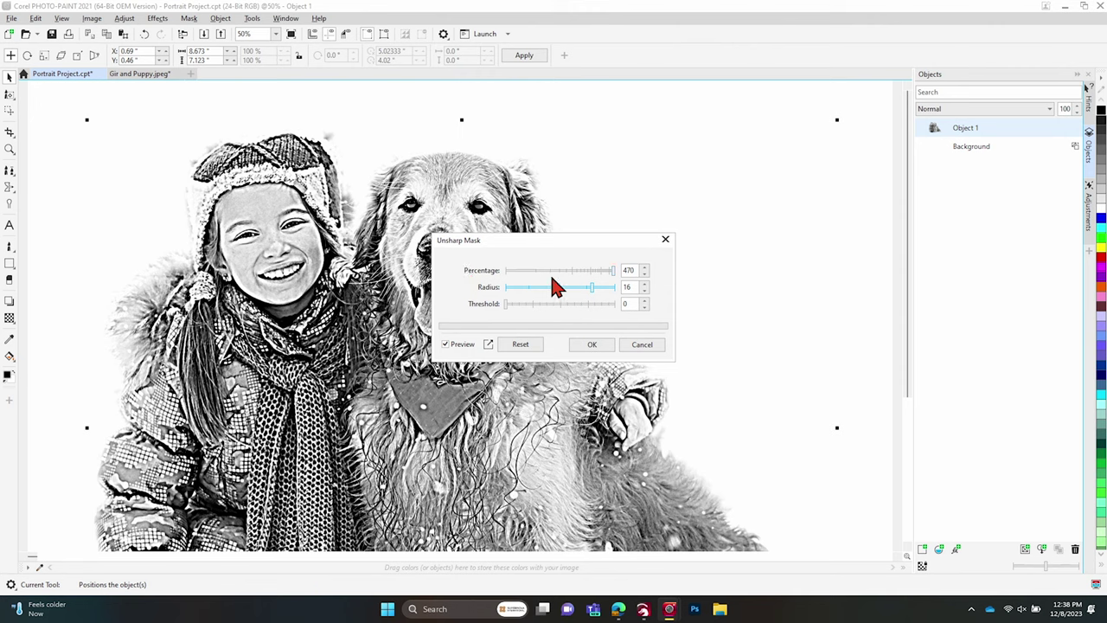
{"action": "left_click_drag", "start_coordinate": [591, 287], "coordinate": [582, 288]}
Set the Unsharp Mask radius to 12 and apply the effect with percentage 470 and threshold 0.
{"action": "left_click", "coordinate": [634, 287]}
{"action": "key", "text": "BackSpace"}
{"action": "type", "text": "2"}
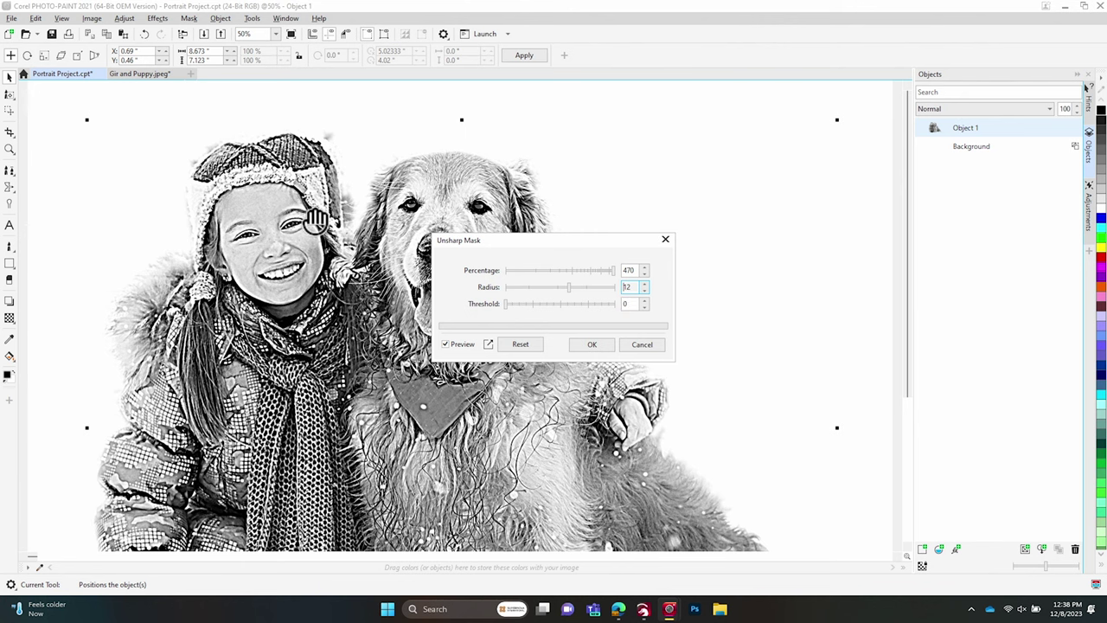
{"action": "left_click", "coordinate": [592, 346]}
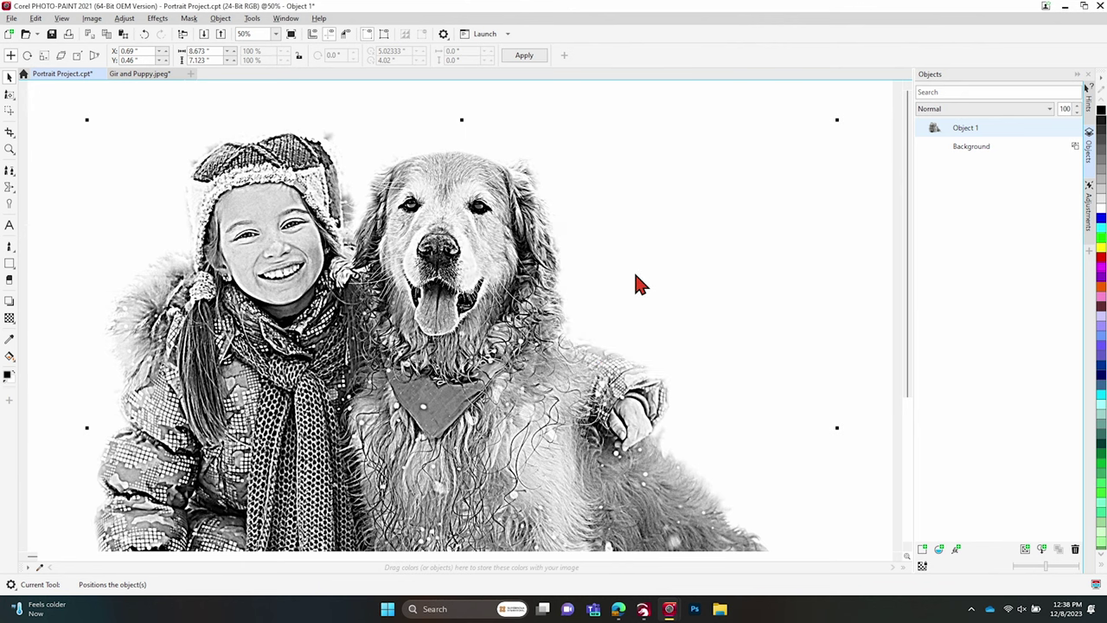
Resample the image to 1000 dpi horizontally and vertically, keeping the 10 by 8 inch size and bicubic mode.
{"action": "key", "text": "F3"}
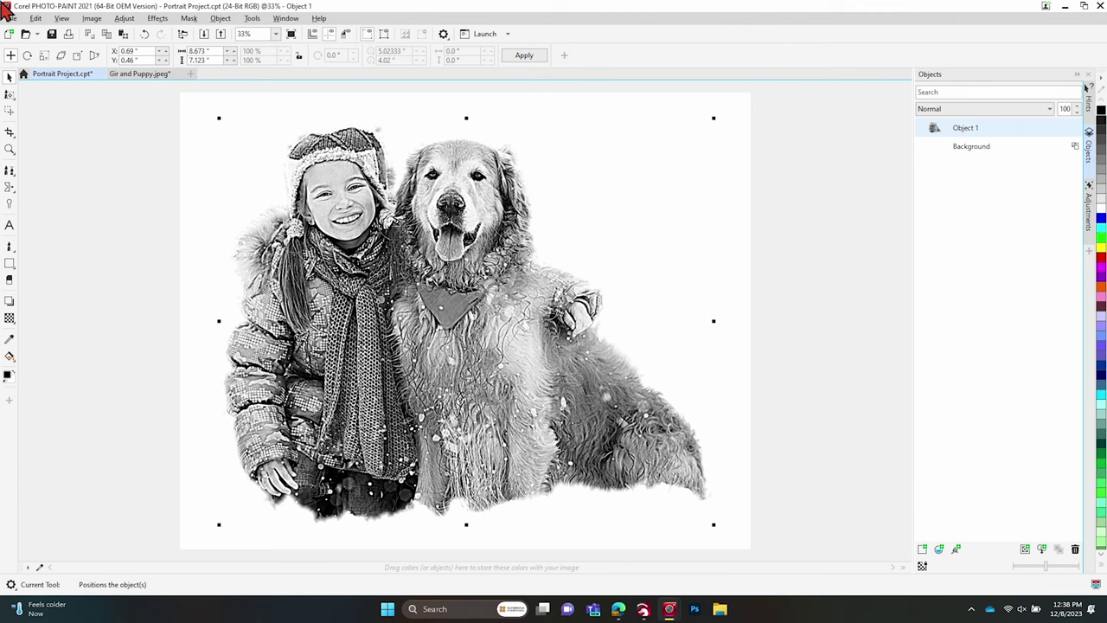
{"action": "left_click", "coordinate": [90, 21]}
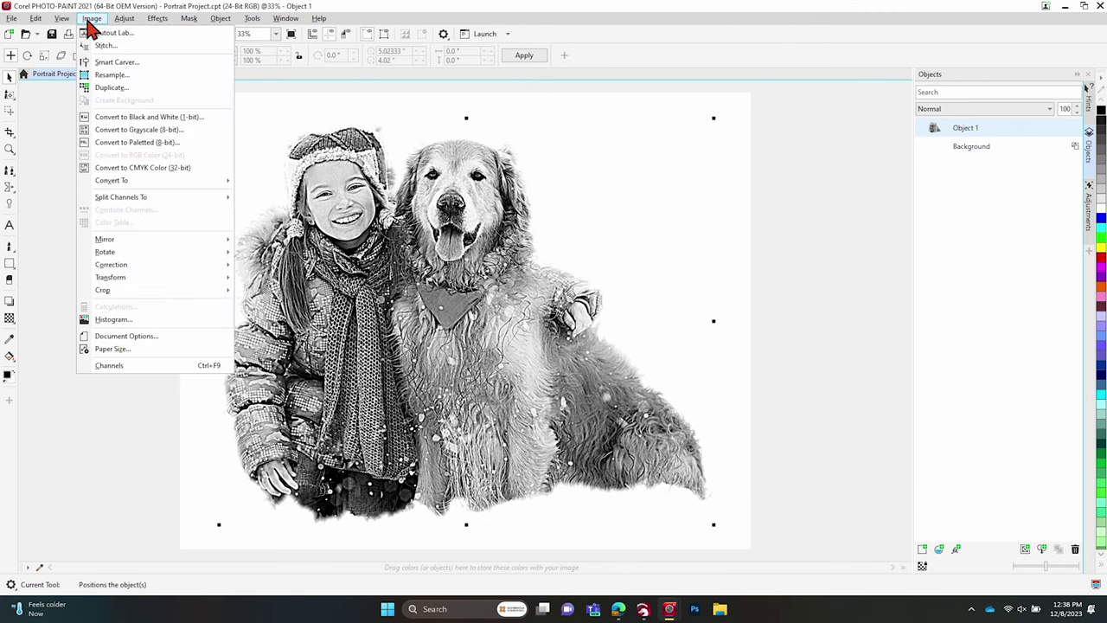
{"action": "left_click", "coordinate": [110, 76]}
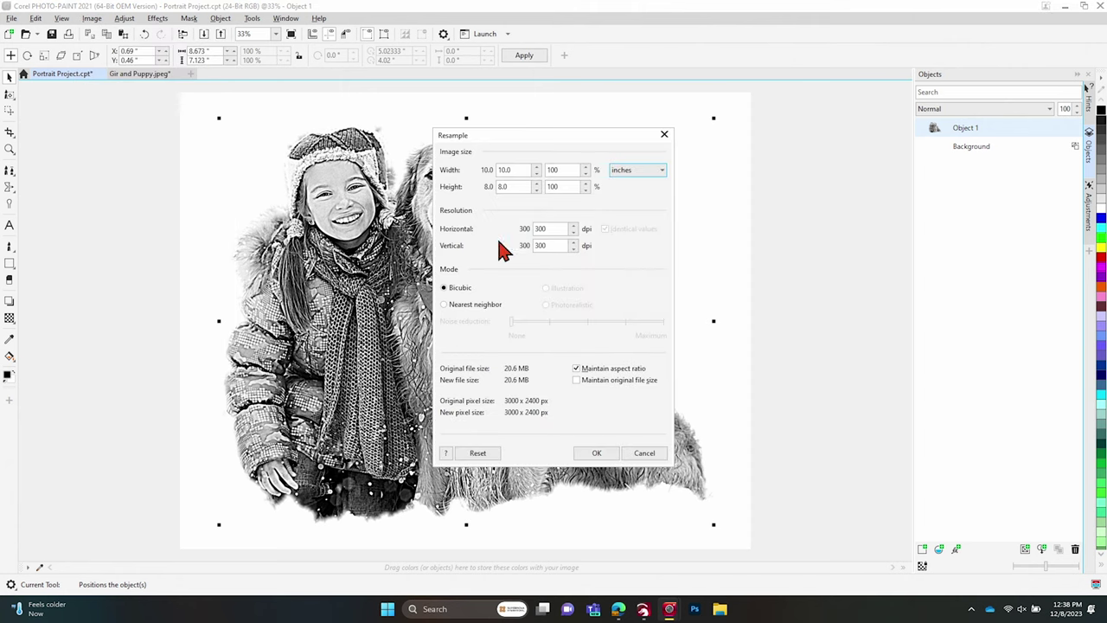
{"action": "left_click_drag", "start_coordinate": [548, 230], "coordinate": [511, 225]}
{"action": "type", "text": "1000"}
{"action": "left_click", "coordinate": [558, 242]}
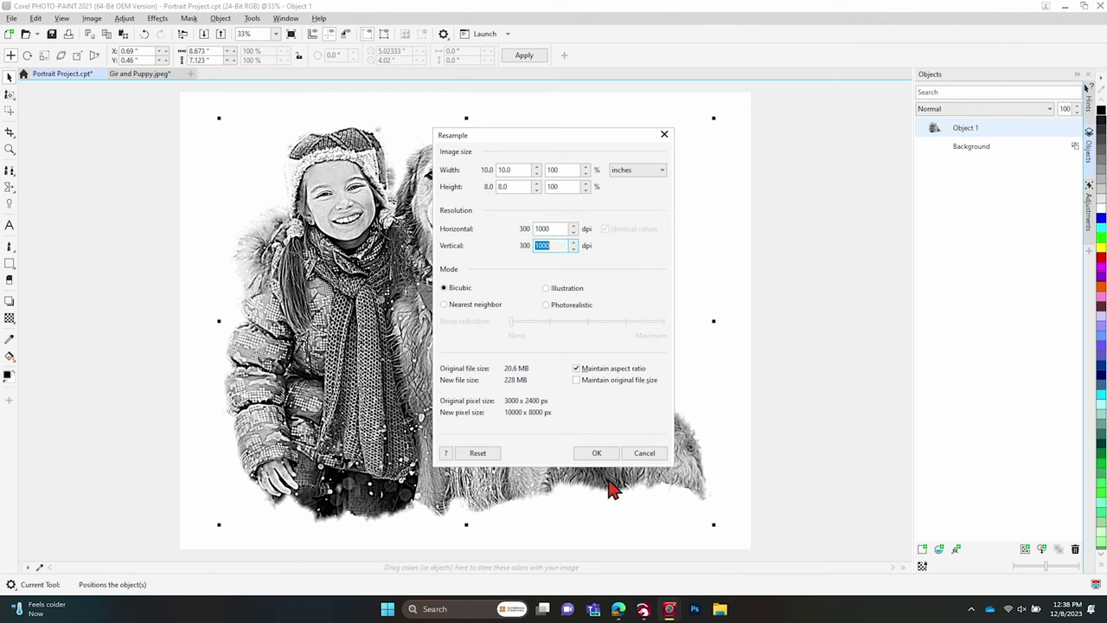
{"action": "left_click", "coordinate": [598, 455]}
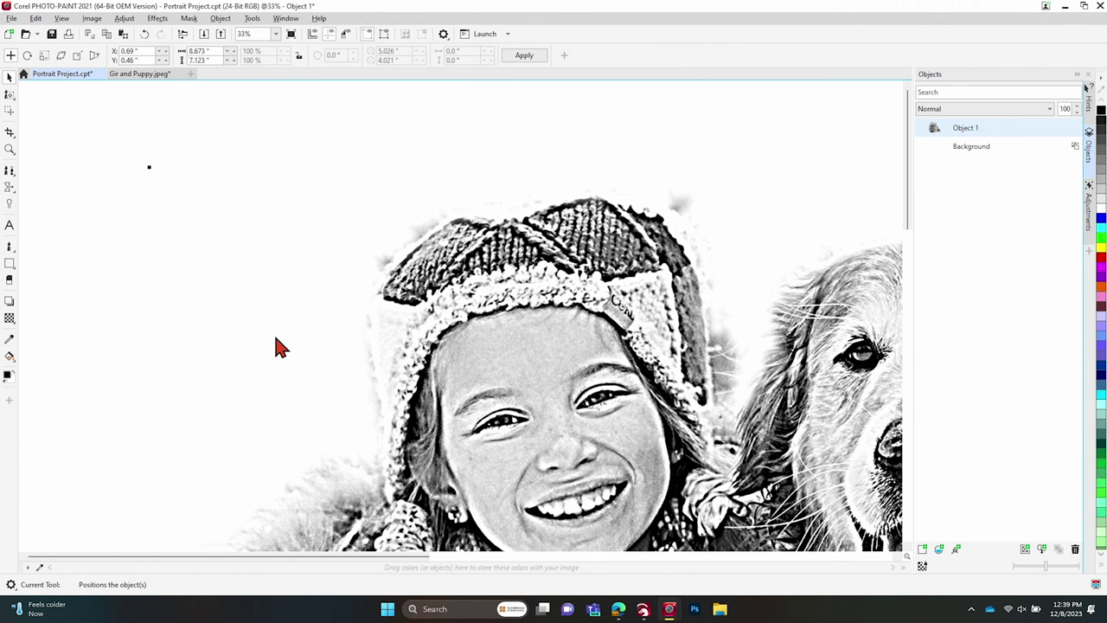
Hide the Background layer so only the girl-and-dog object shows on transparency.
{"action": "scroll", "coordinate": [277, 346], "scroll_direction": "down", "scroll_amount": 5}
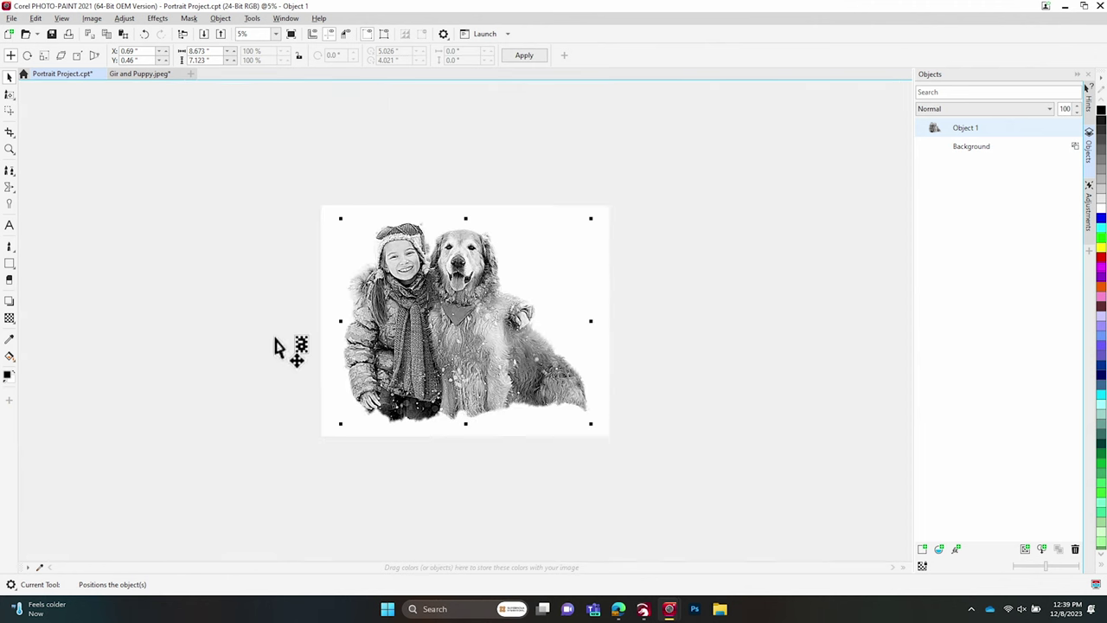
{"action": "key", "text": "F4"}
{"action": "left_click", "coordinate": [873, 477]}
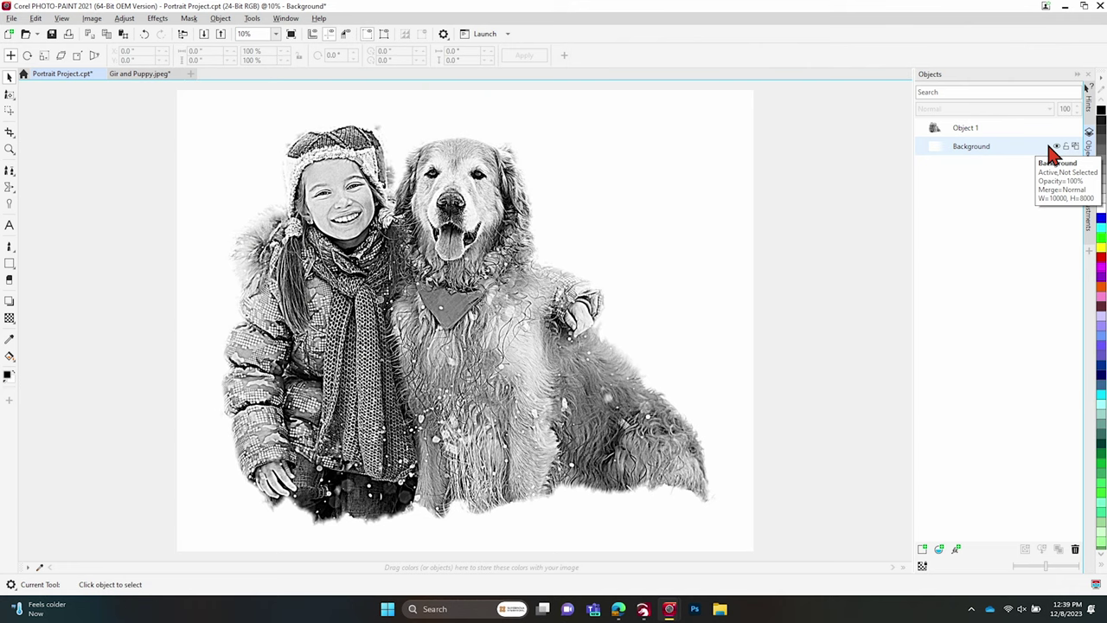
{"action": "left_click", "coordinate": [1057, 146]}
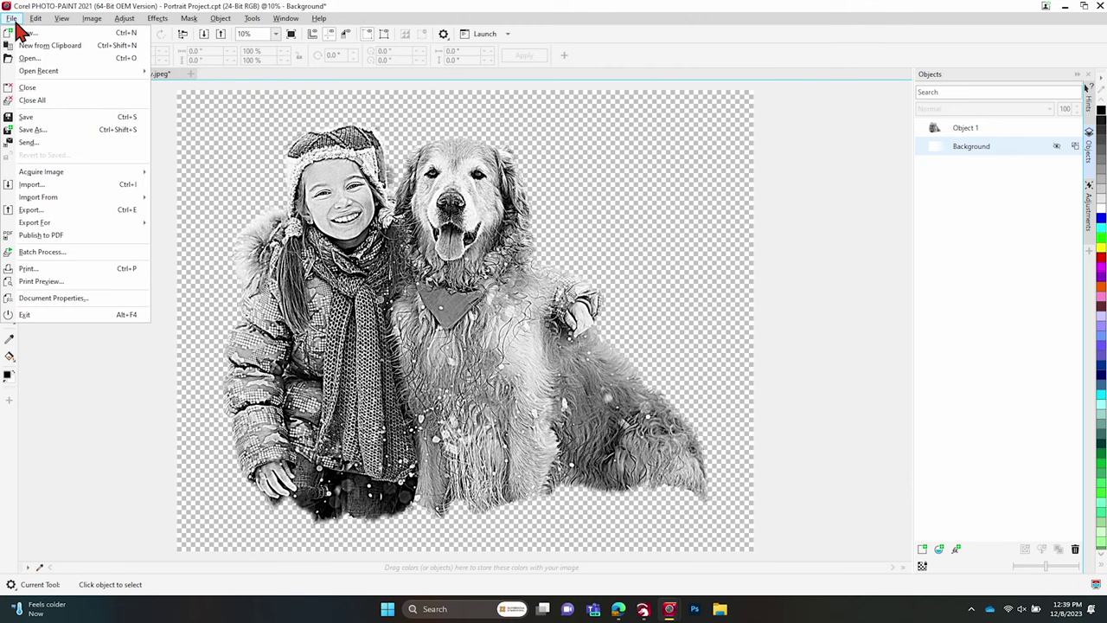
Export the image to the Desktop as a flattened 24-bit RGB PNG named Portrait Project, with transparency on.
{"action": "left_click", "coordinate": [49, 211]}
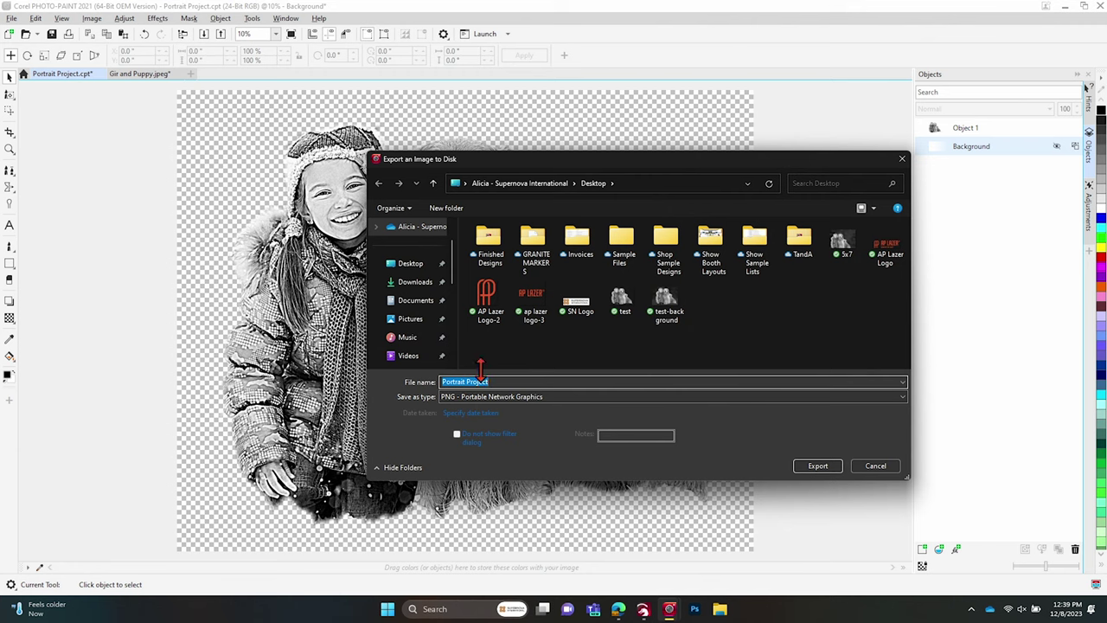
{"action": "left_click", "coordinate": [820, 467]}
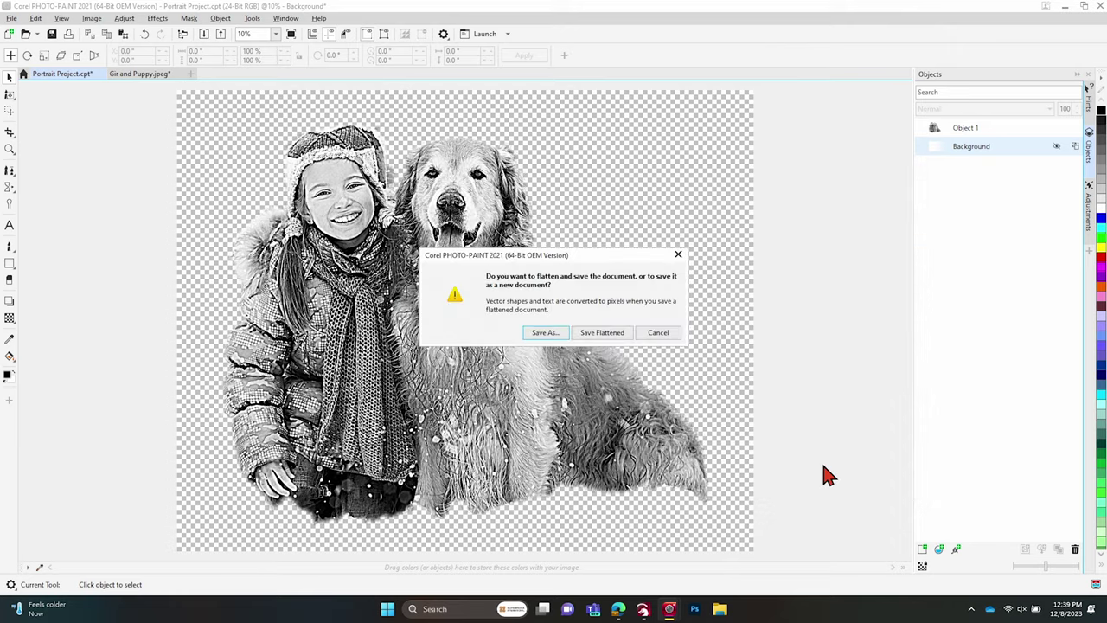
{"action": "left_click", "coordinate": [595, 330]}
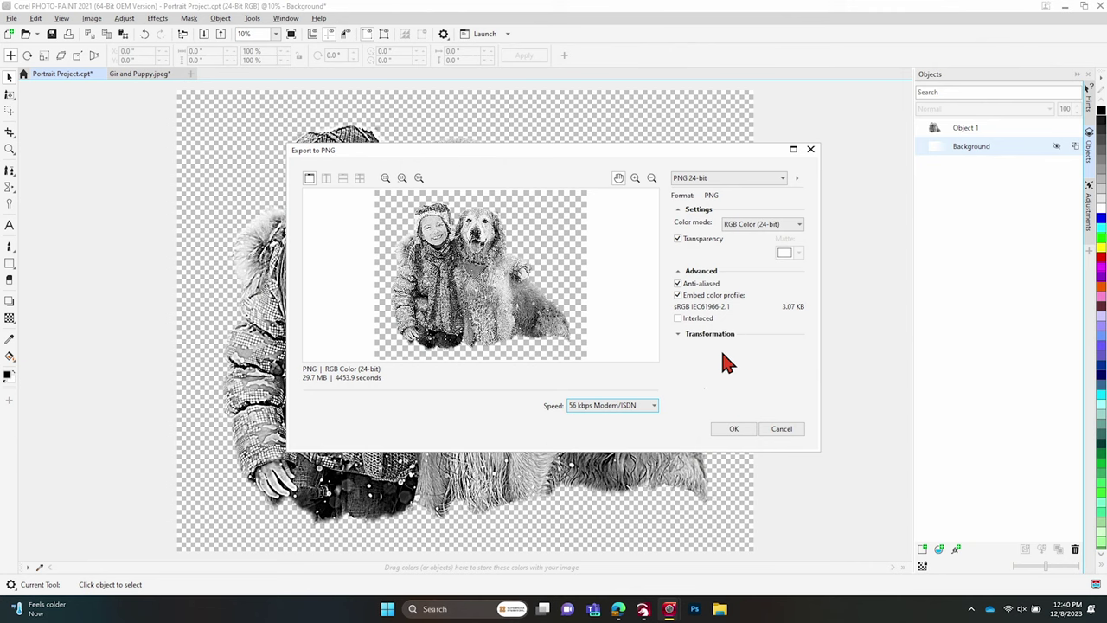
{"action": "left_click", "coordinate": [734, 430]}
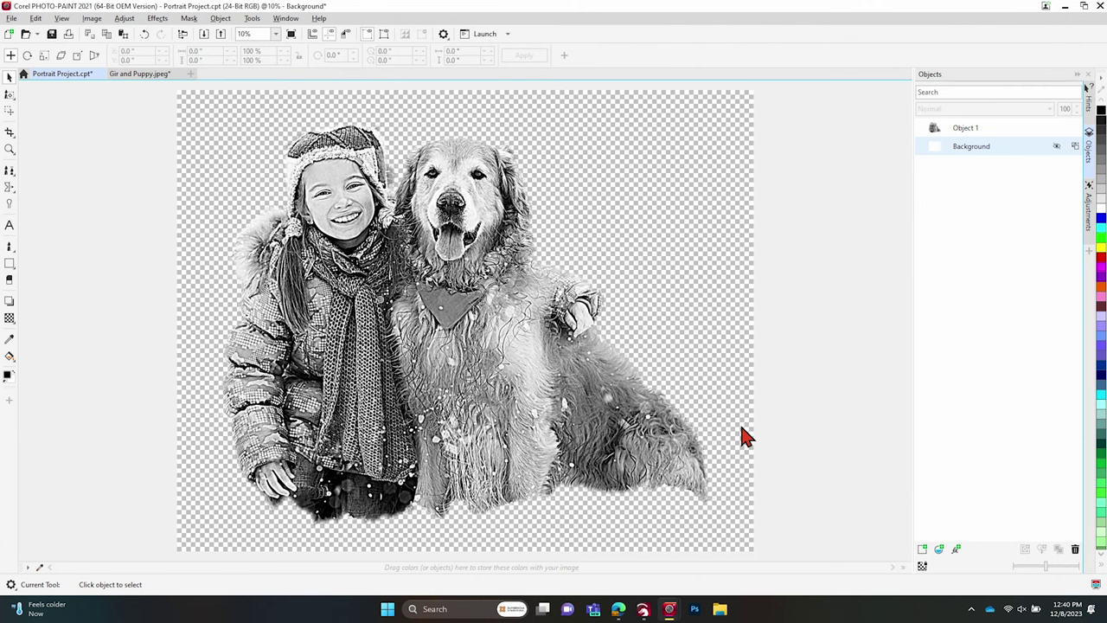